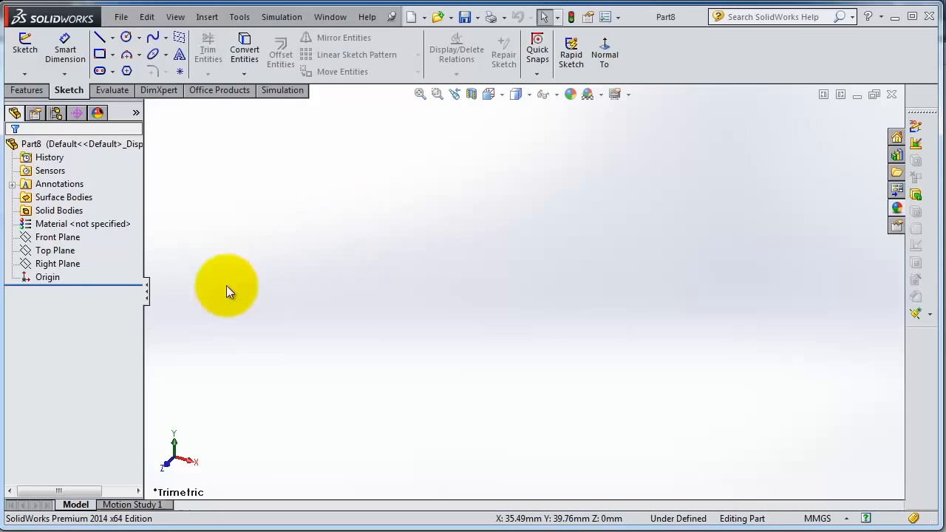
Step: Start a new sketch on the Top Plane
left_click(53, 250)
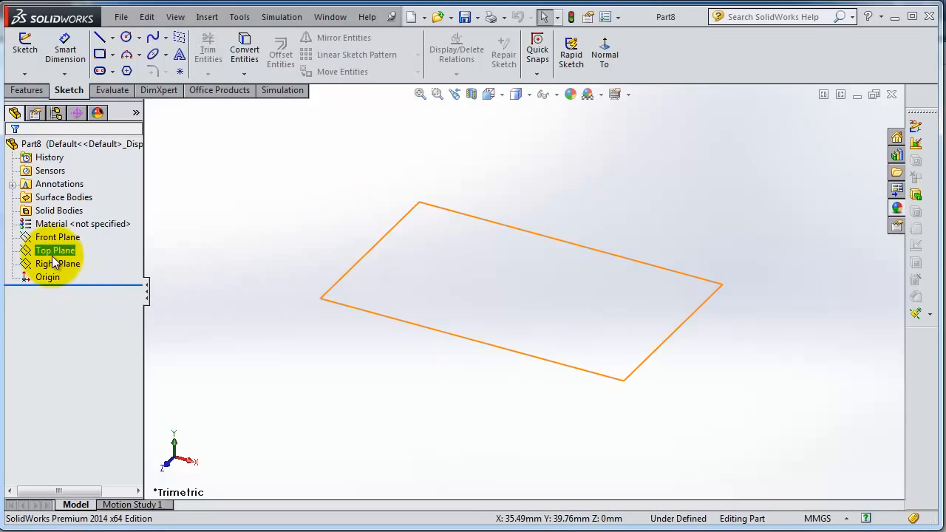
left_click(52, 253)
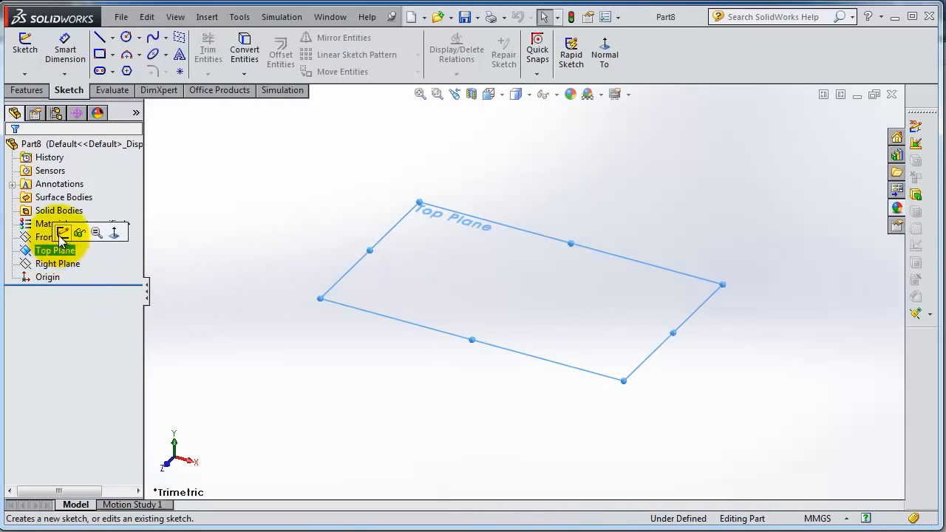
left_click(60, 234)
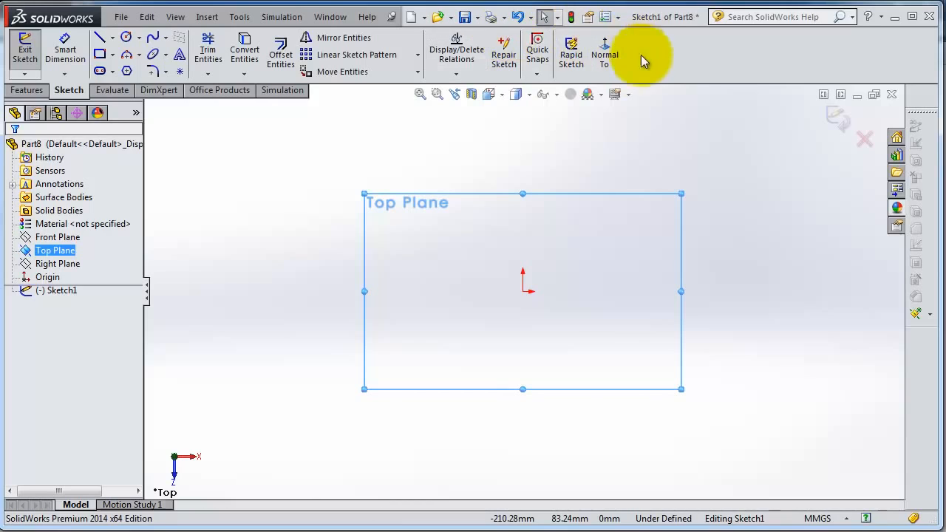
Step: Sketch connected lines from the origin: about 61 mm up, about 58 mm right, and about 104 mm down
left_click(104, 27)
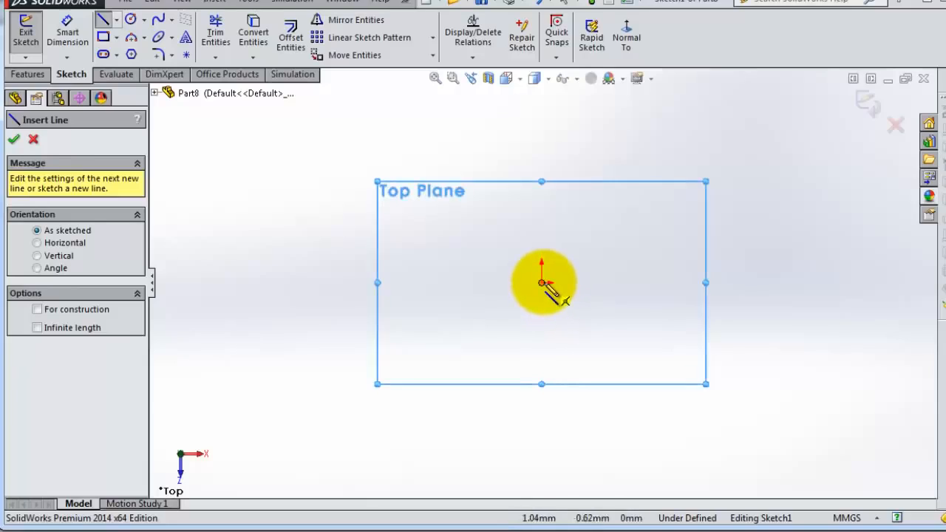
left_click_drag(541, 283, 540, 176)
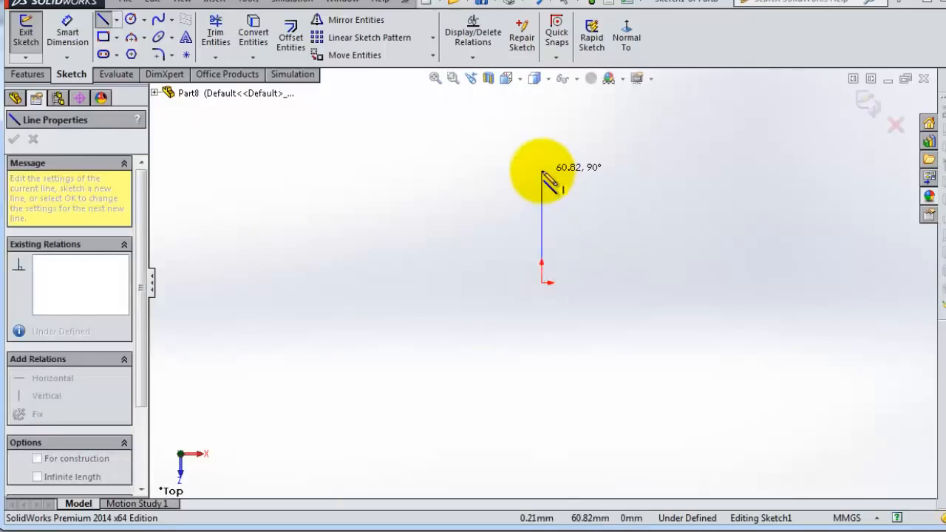
left_click(541, 170)
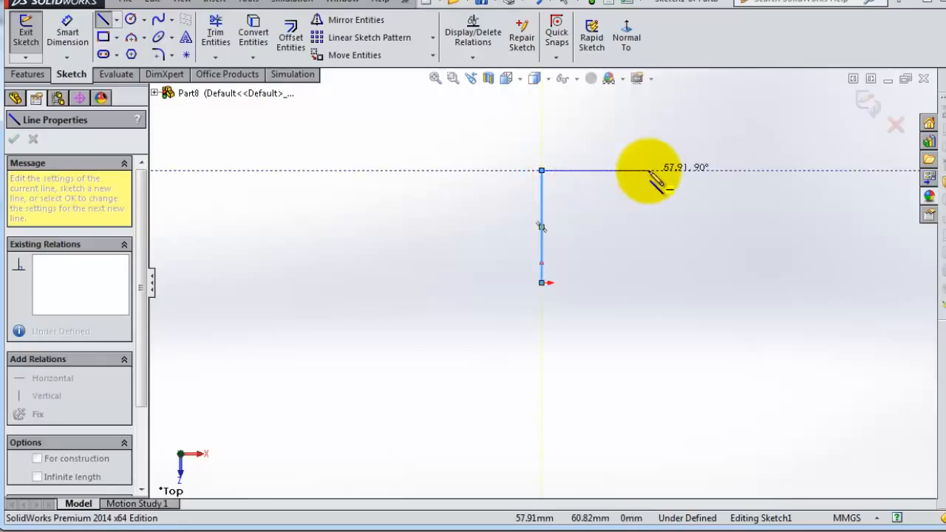
left_click(648, 170)
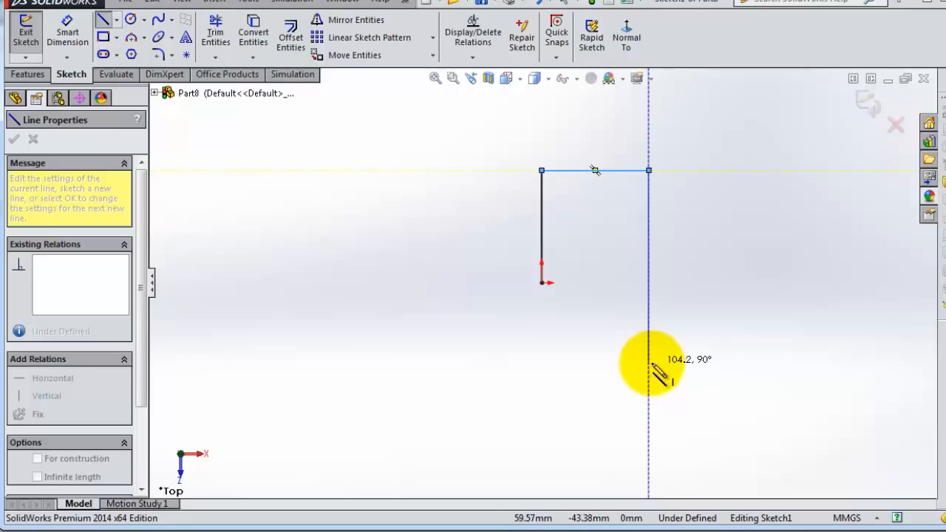
left_click(649, 363)
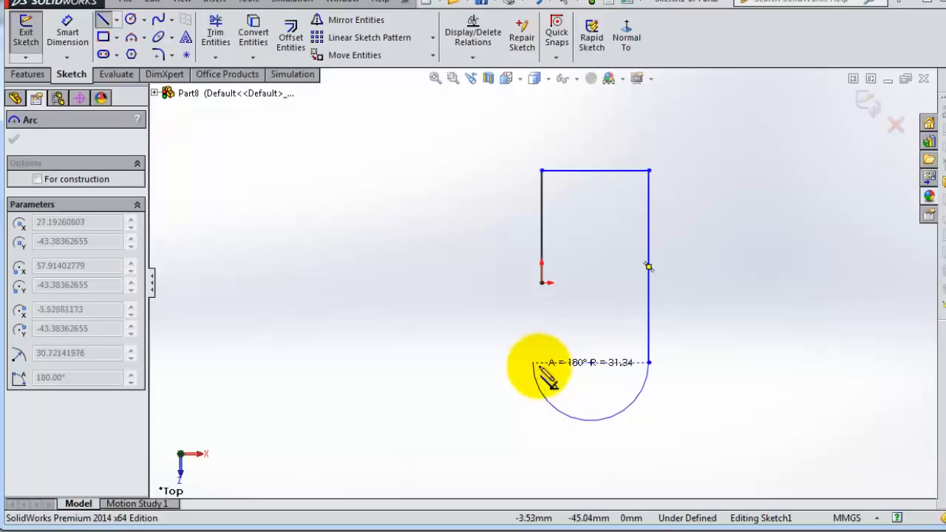
Step: Close the profile: tangent arc of about R29, lines about 47 mm left and 24 mm up, arc of about R9, line to the origin
left_click(543, 362)
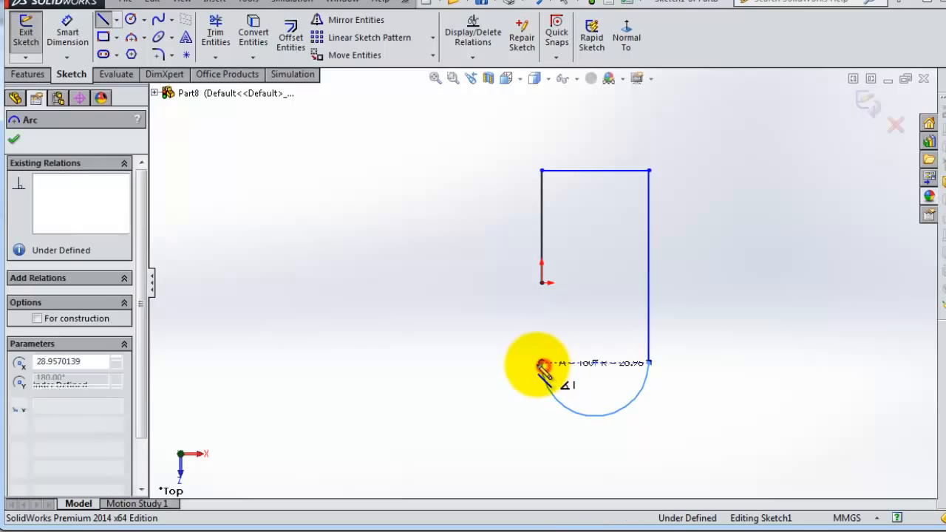
left_click(456, 362)
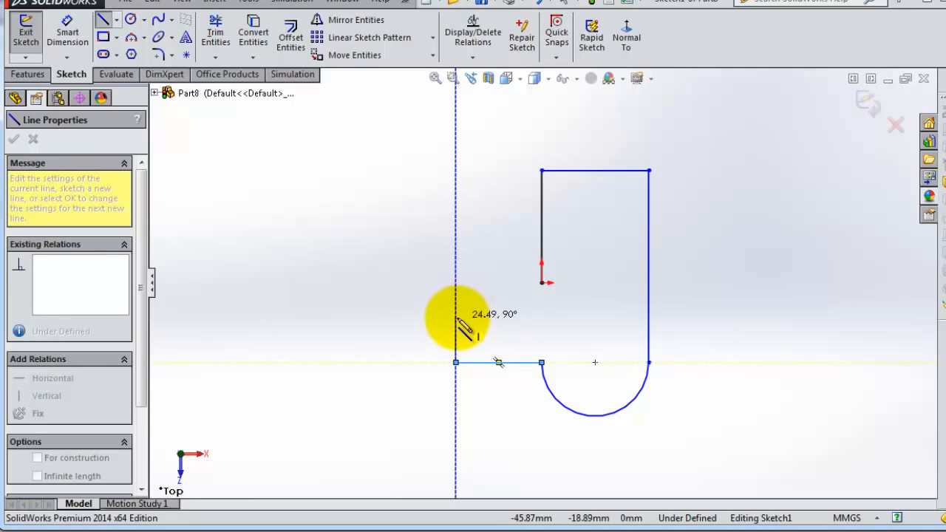
left_click(456, 317)
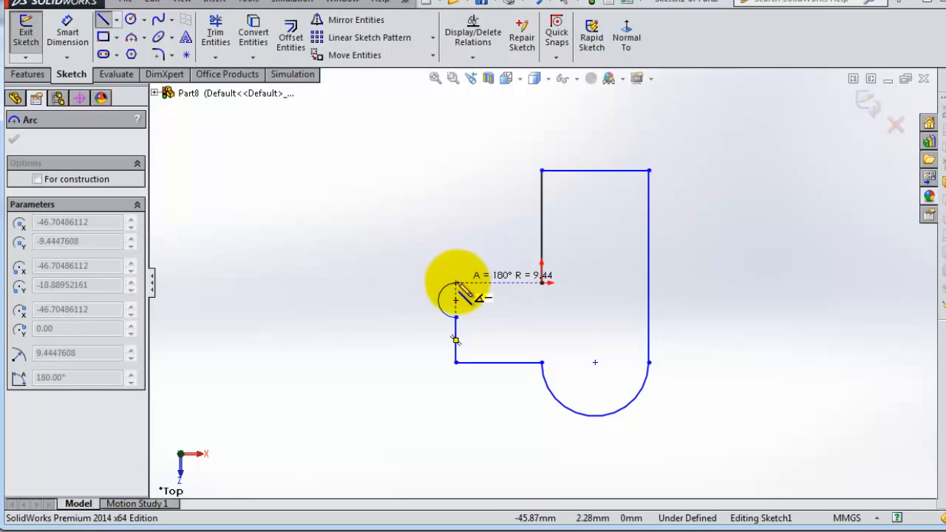
left_click(457, 283)
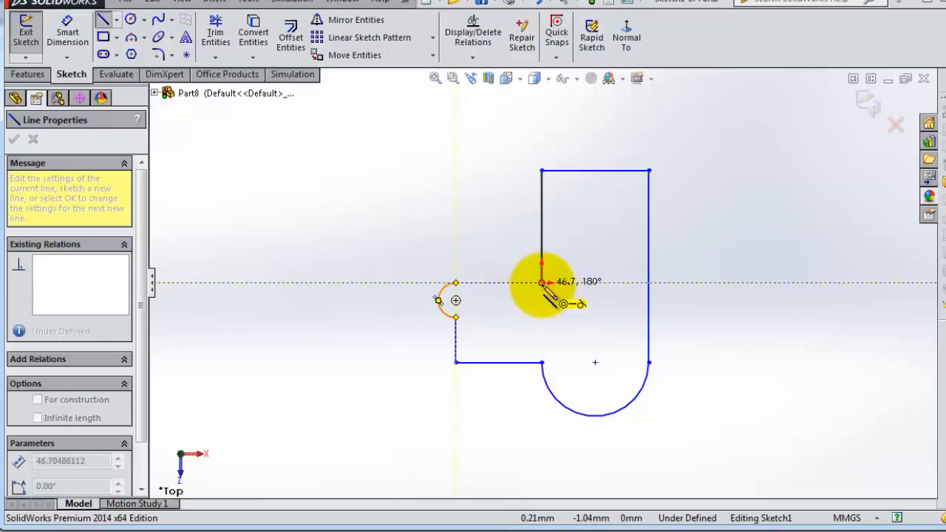
left_click(542, 283)
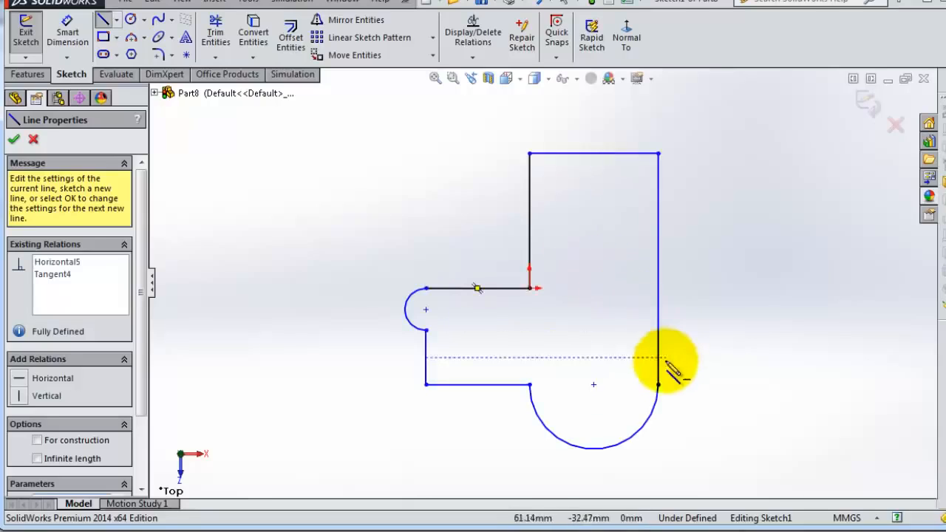
Step: Dimension the profile's uppermost horizontal line and set its length to 60 mm
scroll(644, 326, "down", 2)
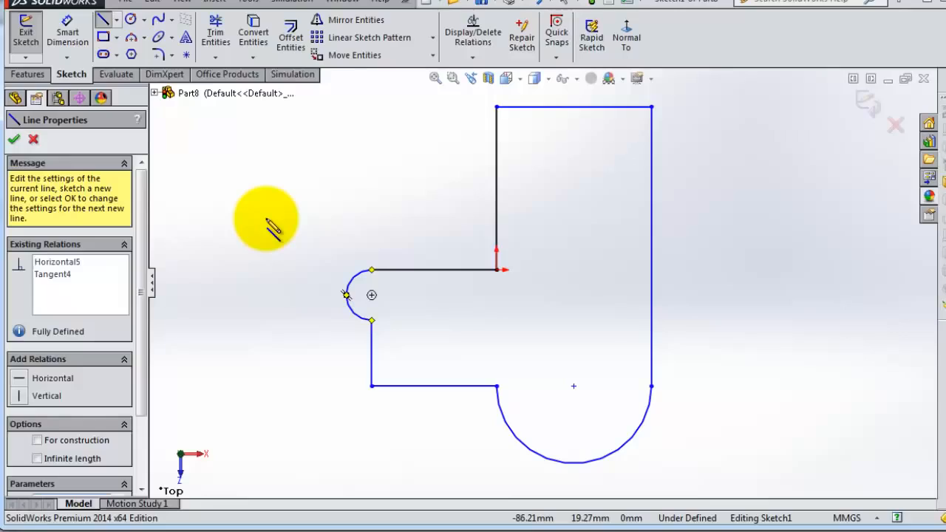
left_click(74, 42)
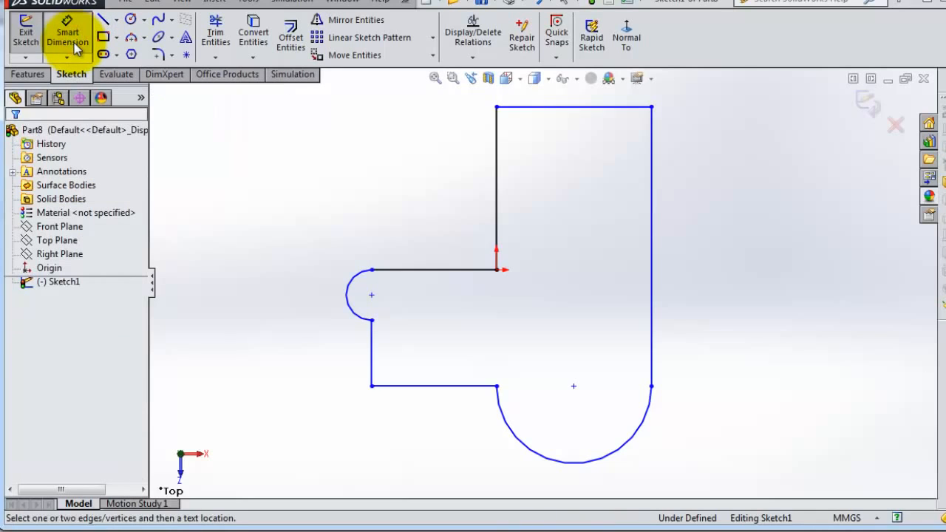
key("z")
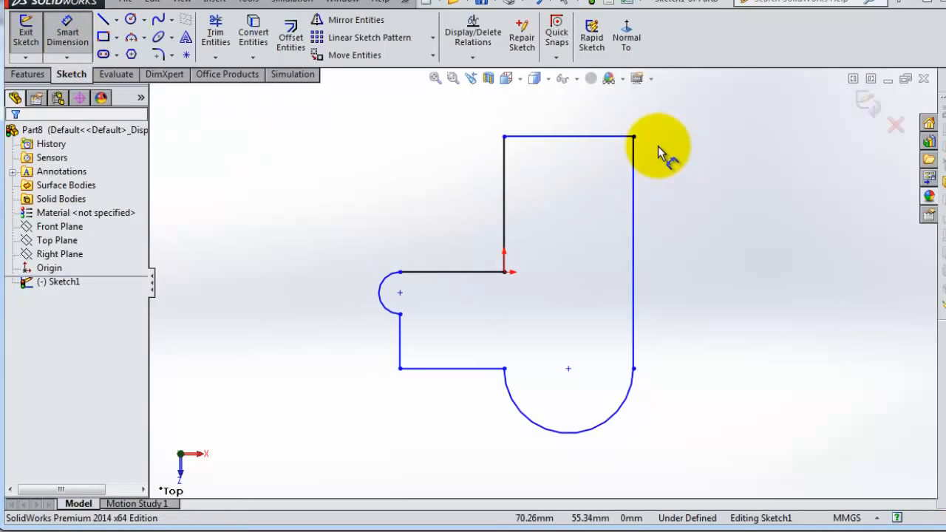
left_click(601, 136)
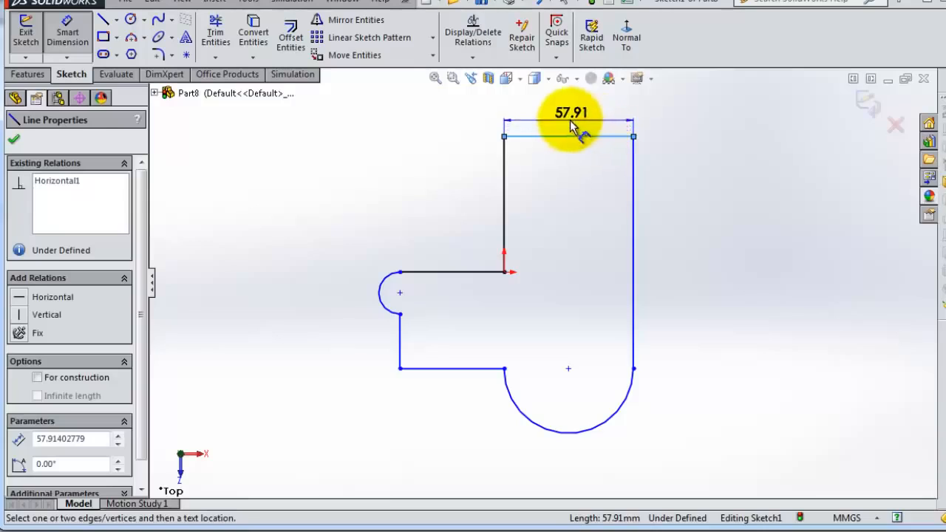
left_click(570, 122)
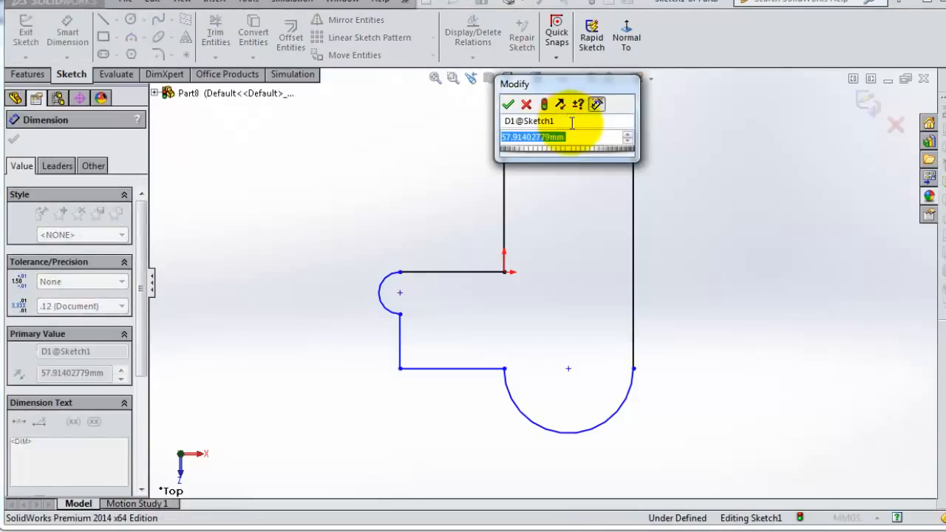
type("60")
key("Return")
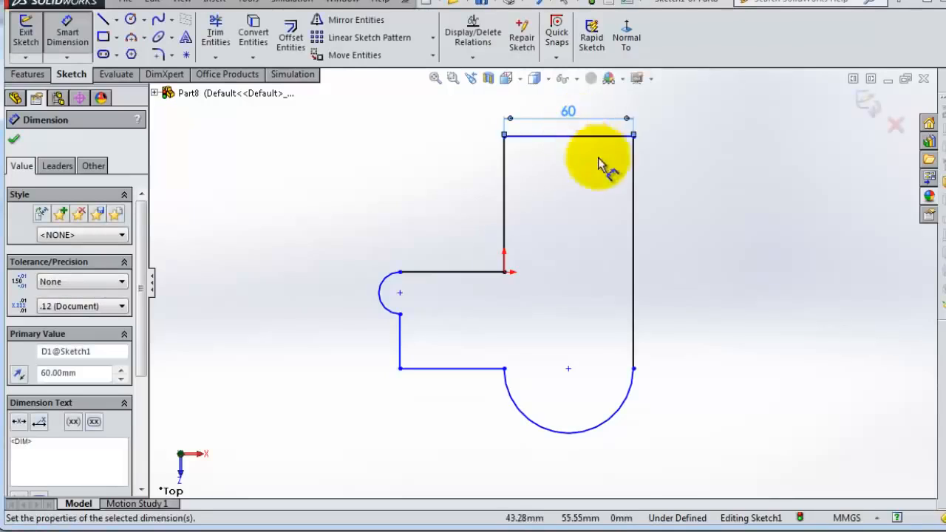
Step: Add a length dimension to the long vertical line on the profile's right side
left_click(636, 247)
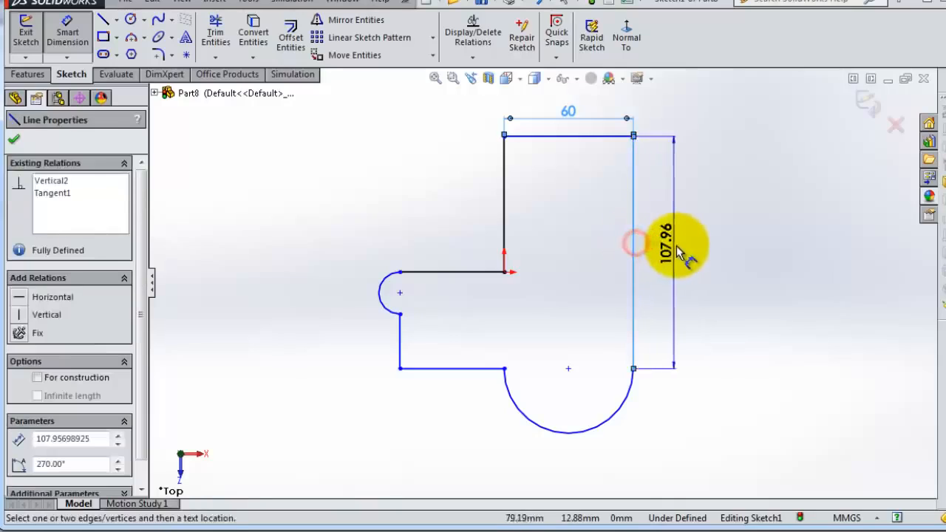
left_click(698, 248)
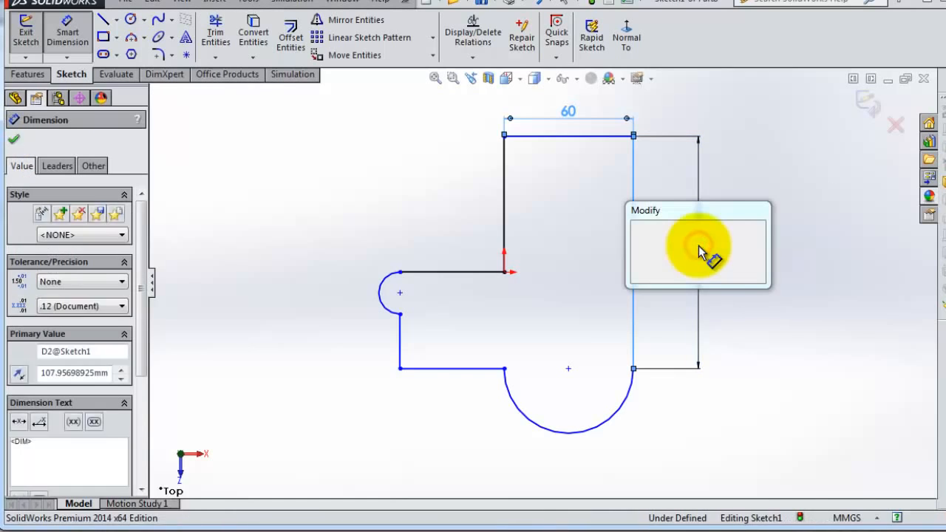
Step: Try stepping the long vertical line's dimension value up and down in 10 mm increments
left_click_drag(697, 276, 716, 276)
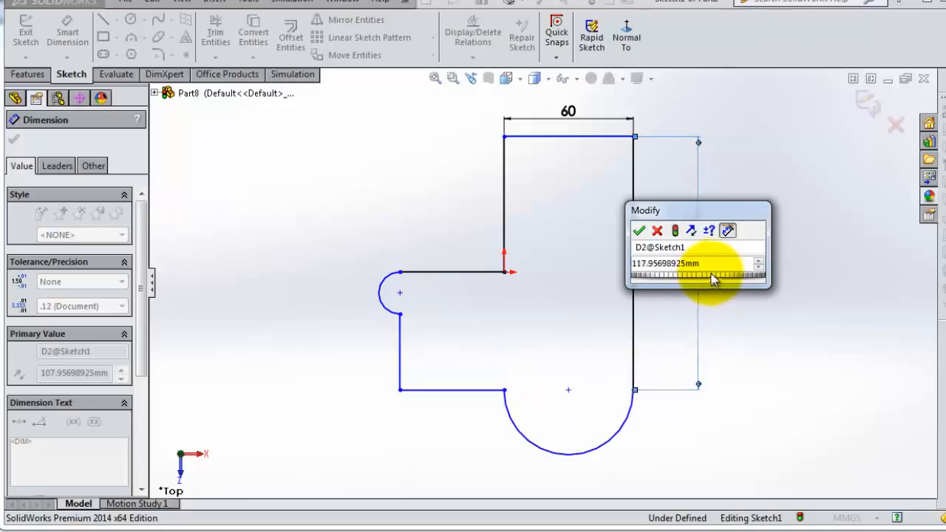
left_click(758, 261)
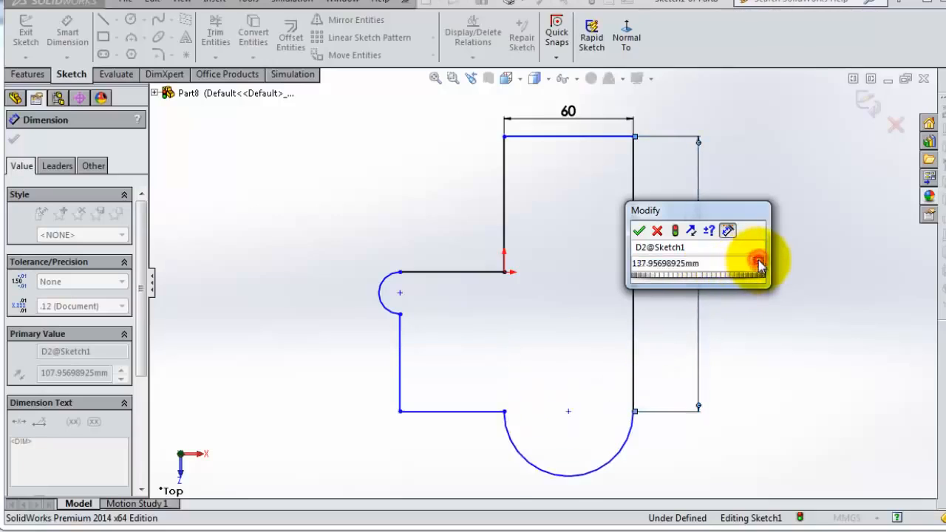
left_click(758, 260)
left_click(758, 262)
left_click(758, 270)
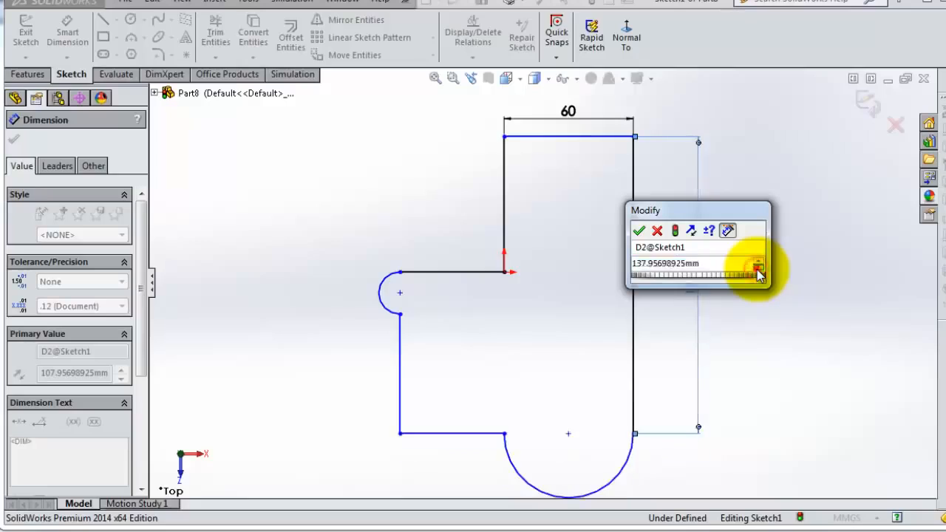
left_click(758, 271)
left_click(758, 270)
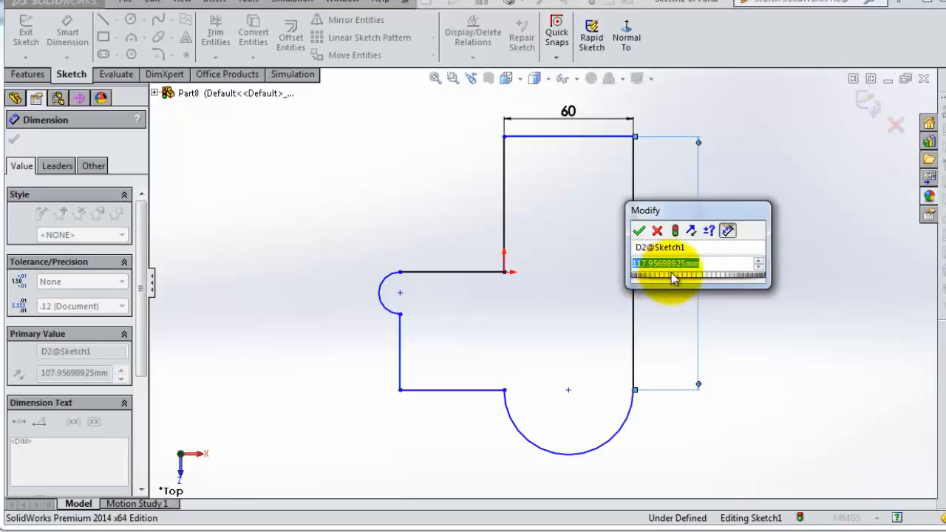
Step: Set the long vertical line's length to 120 mm
type("120")
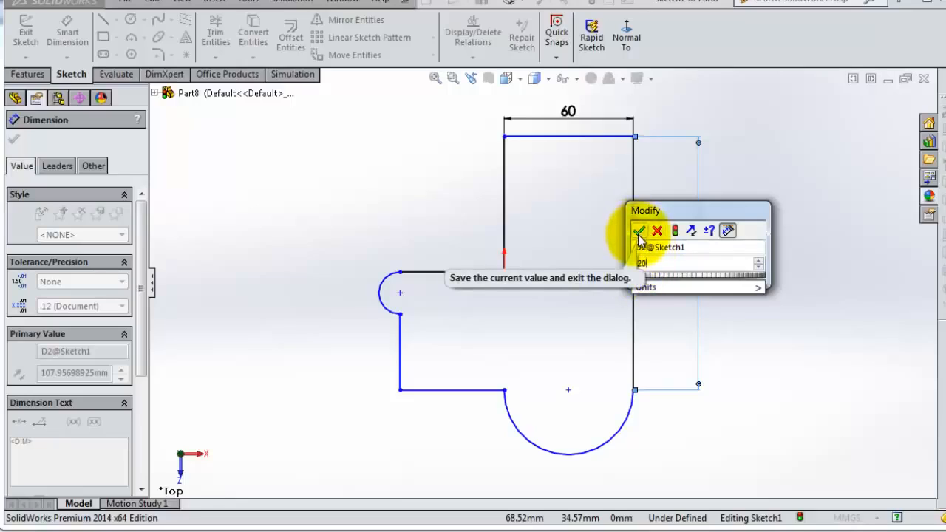
left_click(637, 232)
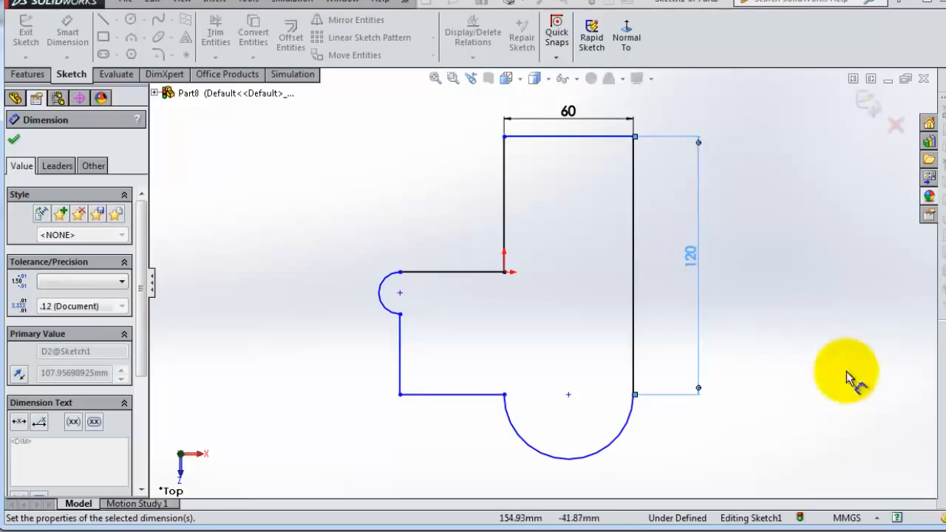
Step: Dimension the small arc on the profile's left side with a radius of 10 mm
scroll(773, 387, "up", 1)
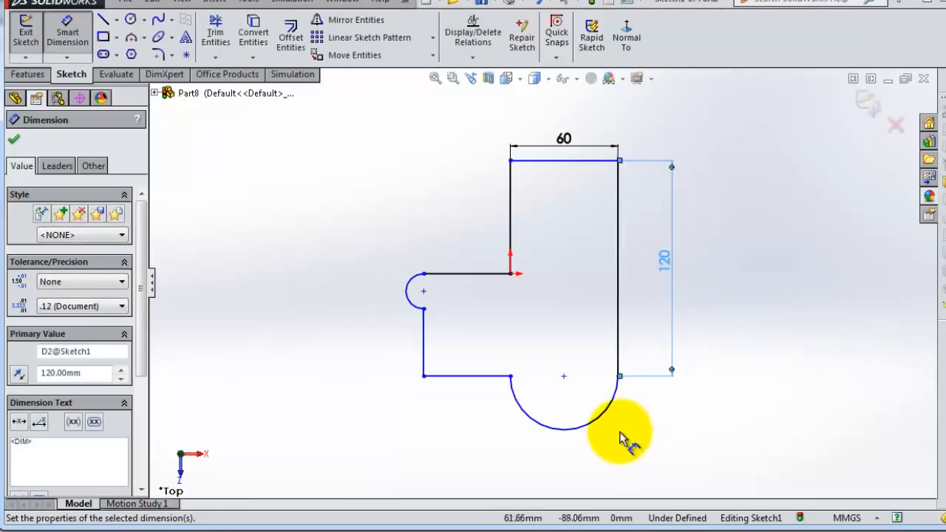
scroll(611, 427, "down", 1)
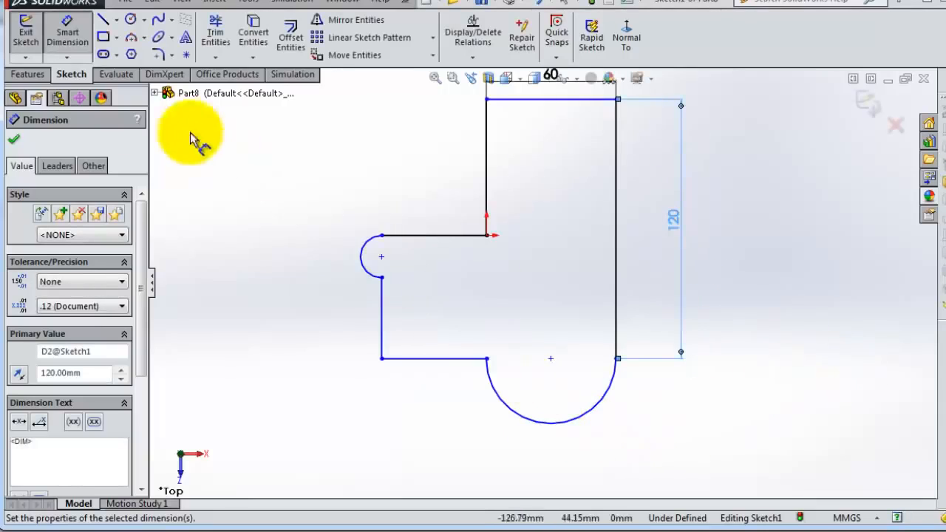
left_click(362, 275)
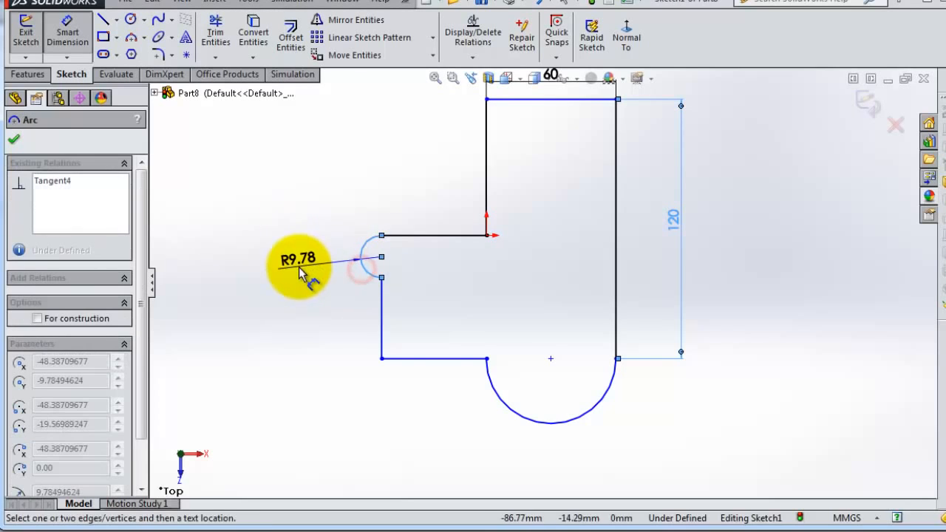
left_click(298, 264)
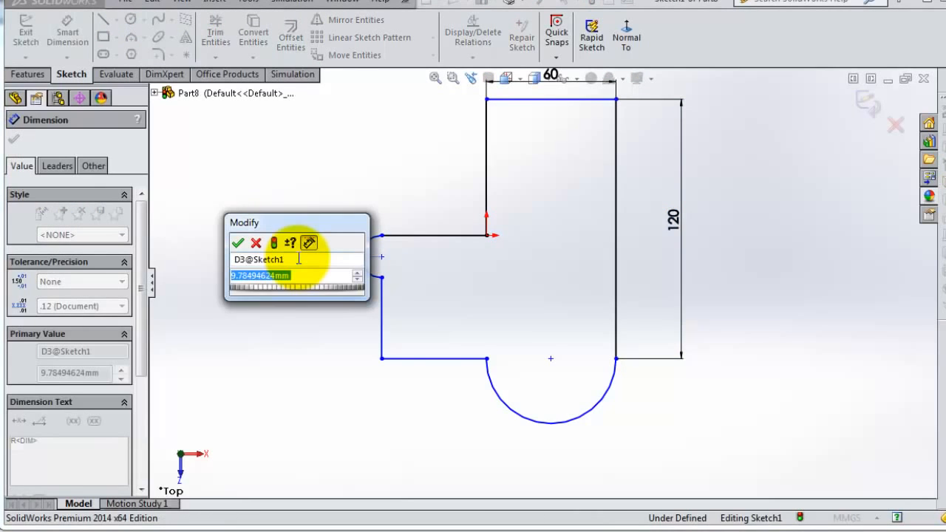
type("10")
left_click(237, 243)
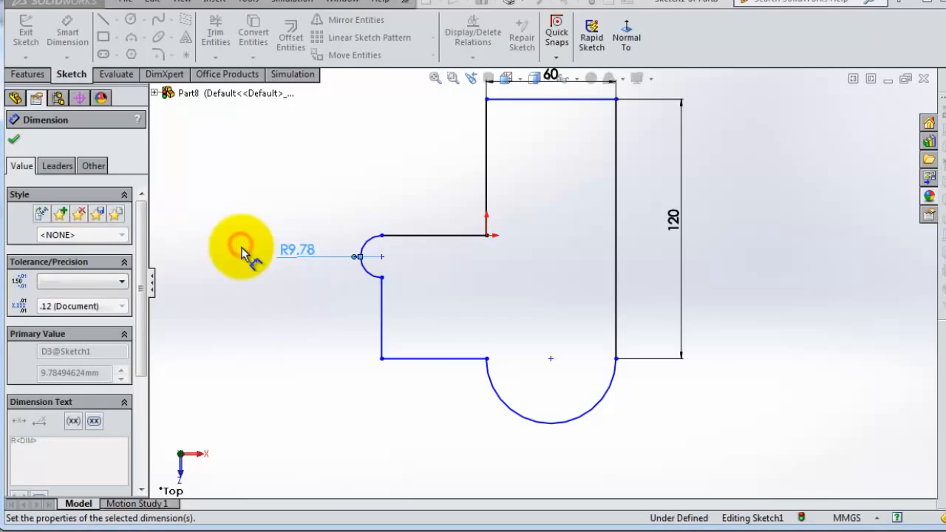
Step: Dimension the short vertical line below the small arc and set its length to 40 mm
left_click(380, 323)
left_click(329, 319)
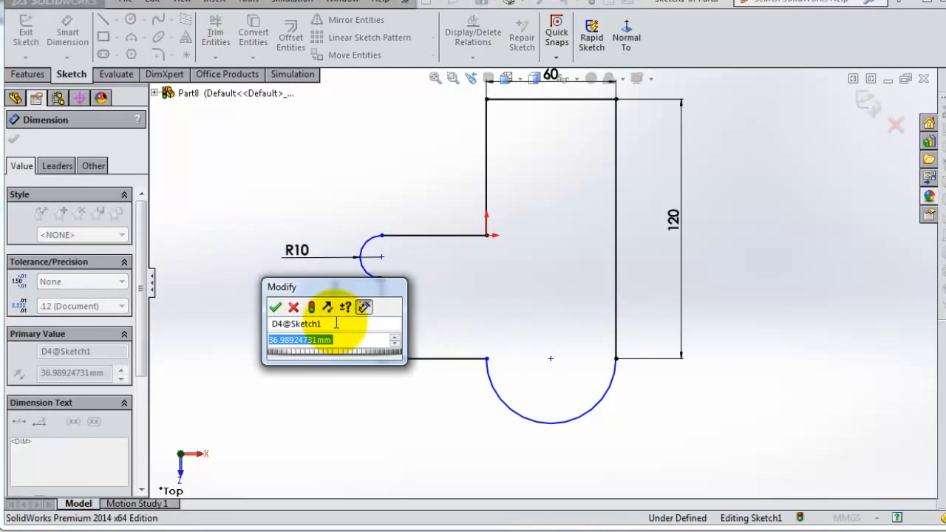
type("40")
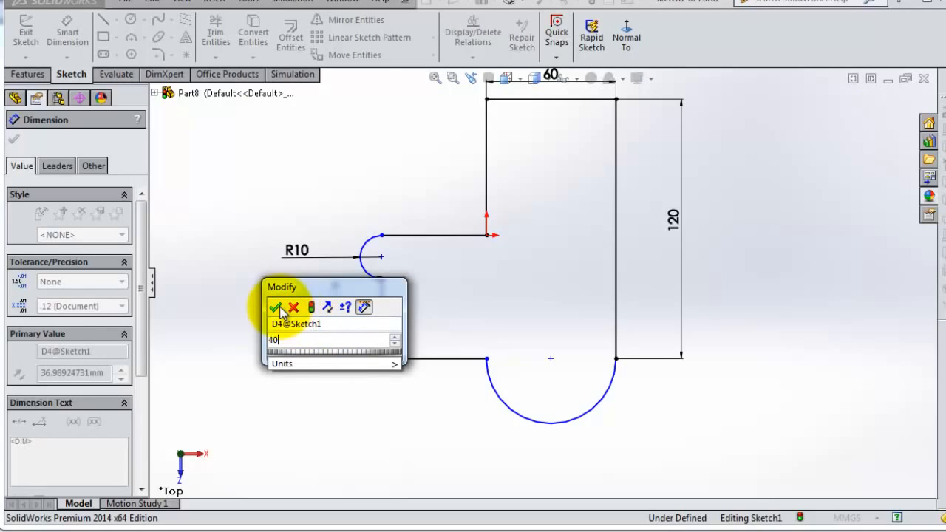
left_click(275, 306)
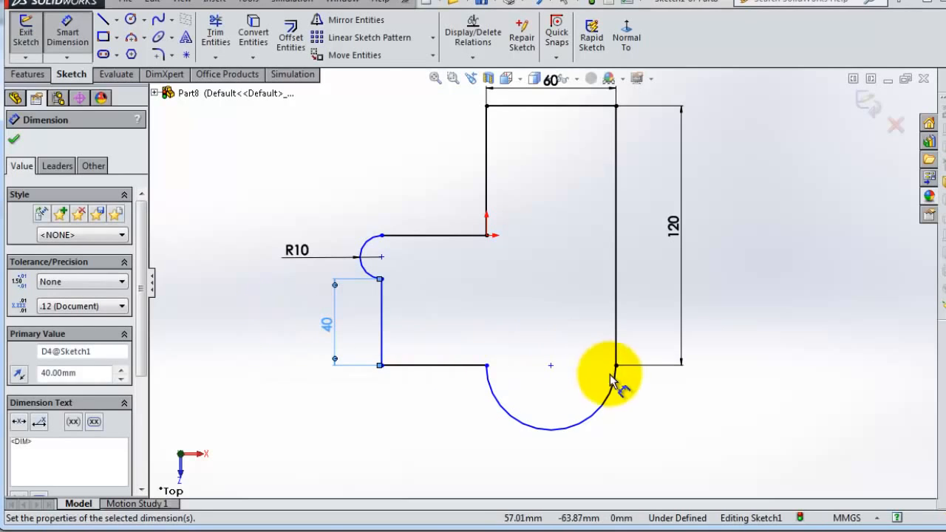
Step: Dimension the large arc at the bottom of the profile with a radius of 30 mm
left_click(591, 421)
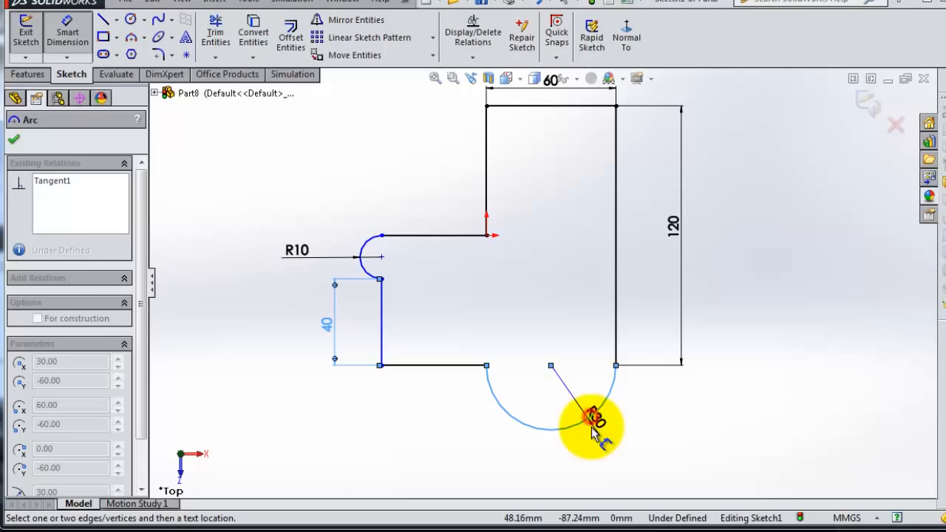
left_click(646, 440)
type("30")
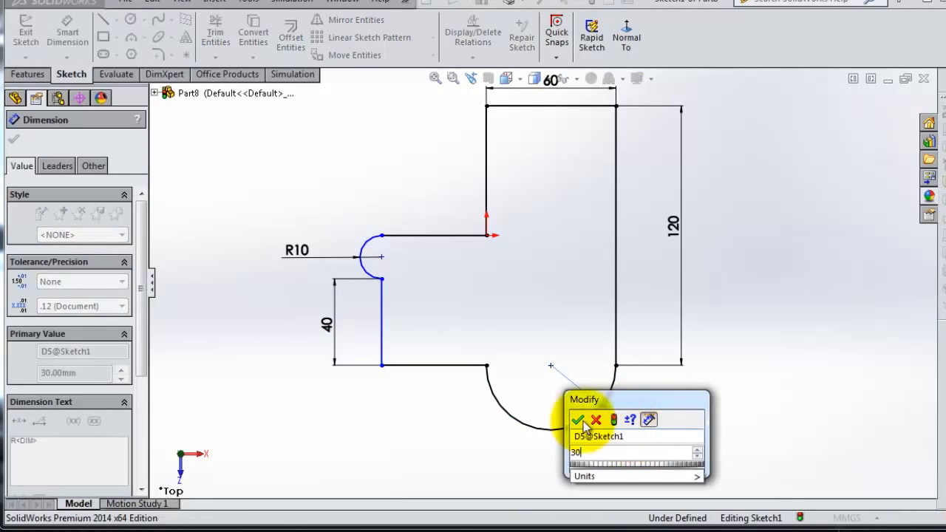
left_click(578, 419)
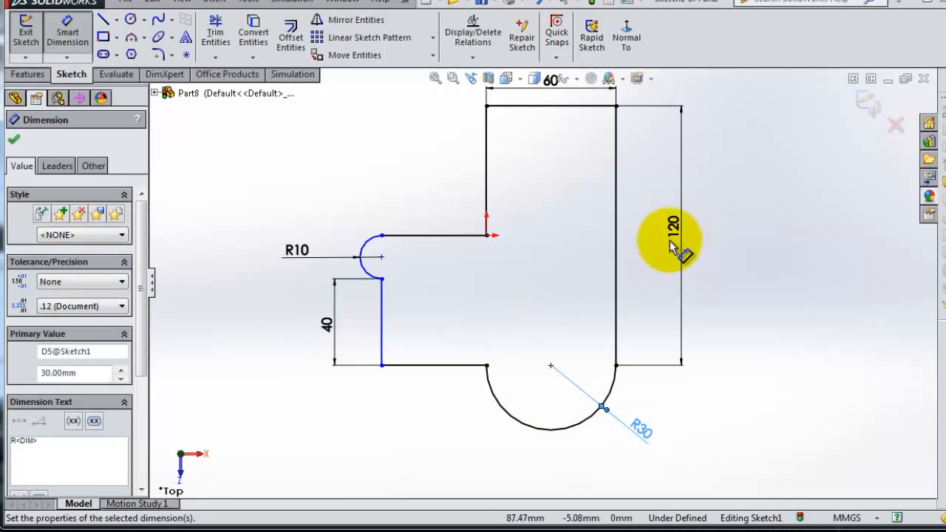
Step: Dimension the lower horizontal line joining the short vertical line to the large arc and set its length to 50 mm
scroll(668, 240, "up", 1)
scroll(588, 190, "down", 1)
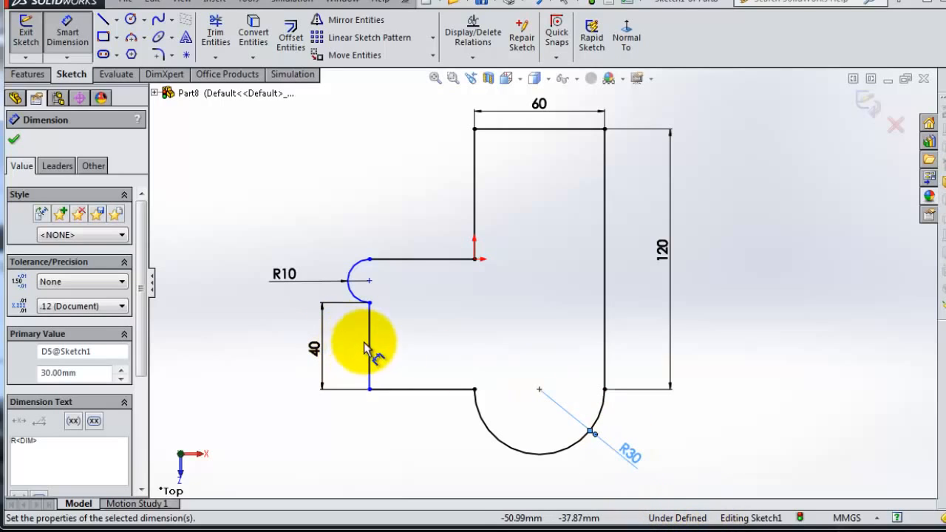
left_click(439, 396)
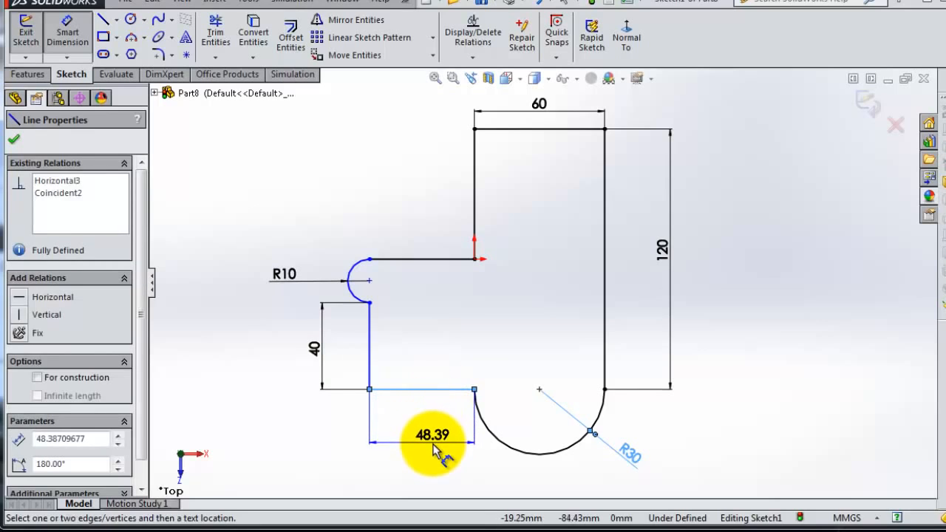
left_click(433, 446)
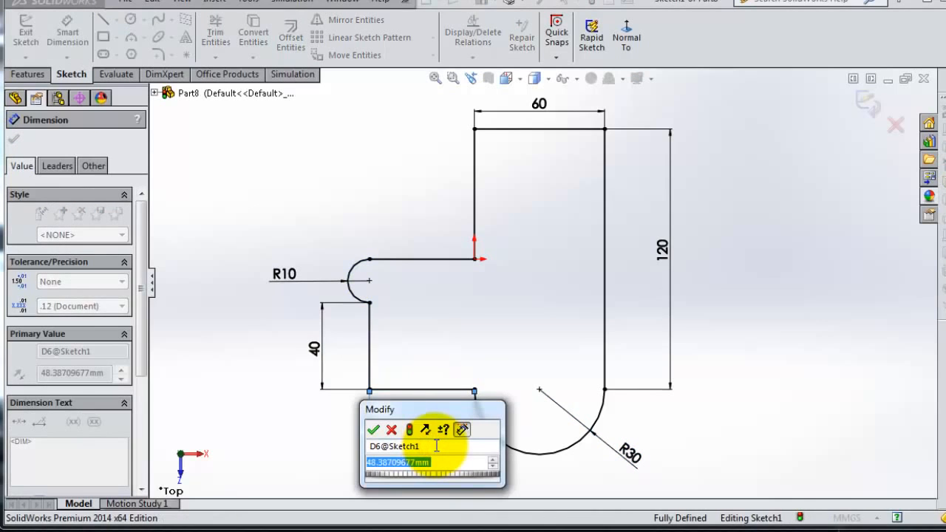
type("50")
left_click(373, 430)
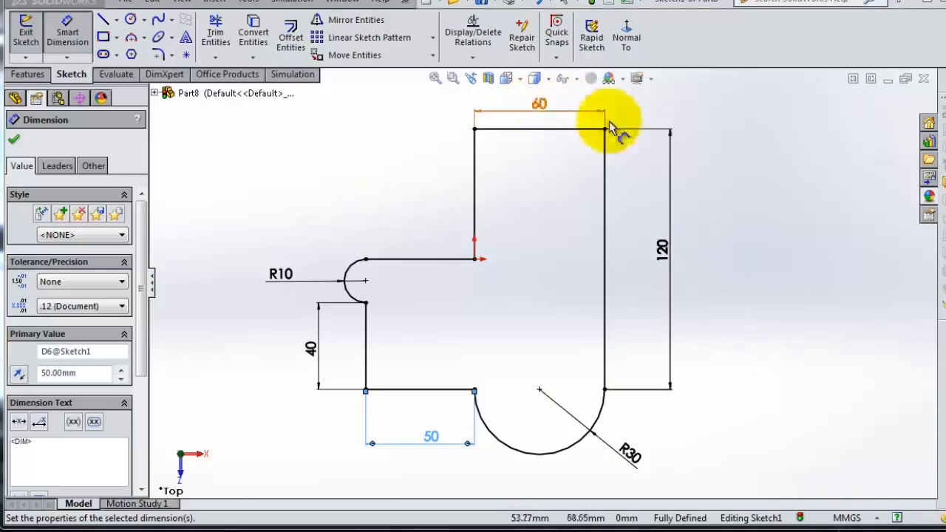
Step: Set the long vertical line's length to 130 mm
double_click(671, 259)
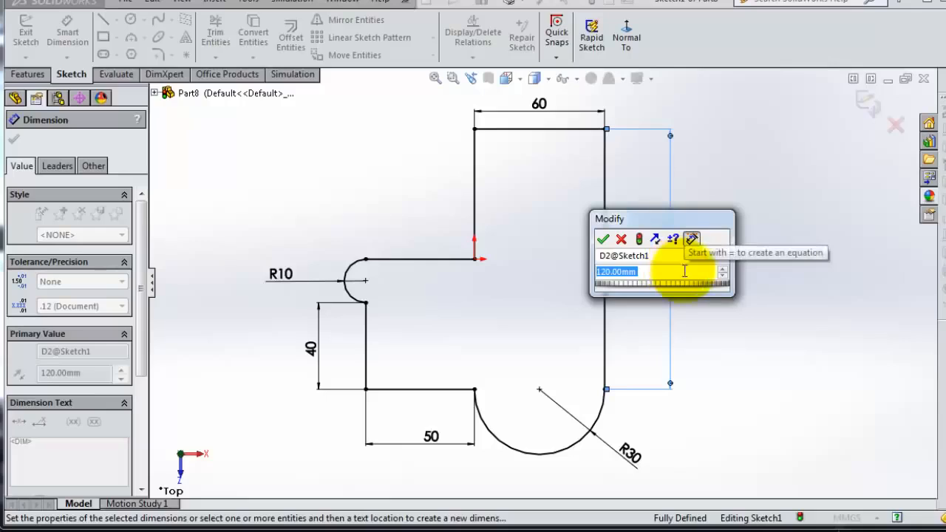
left_click(722, 268)
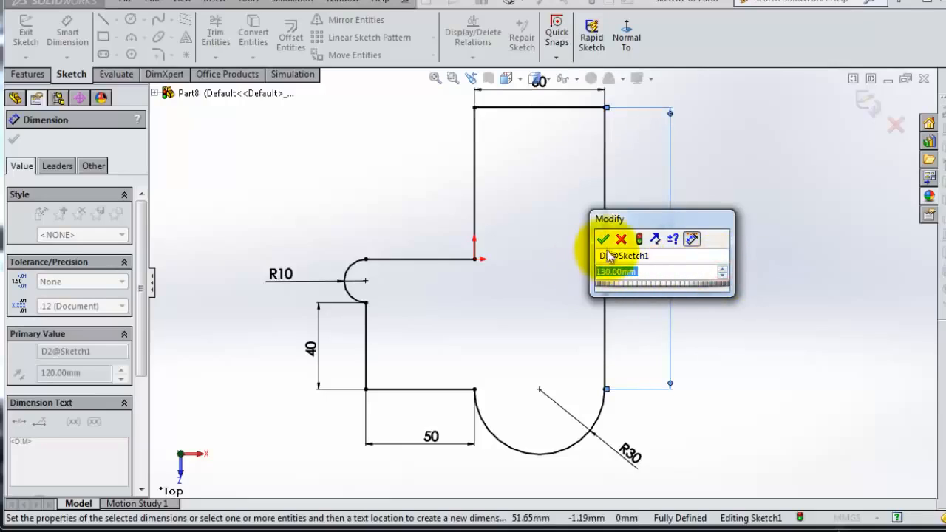
left_click_drag(701, 223, 804, 229)
left_click(705, 244)
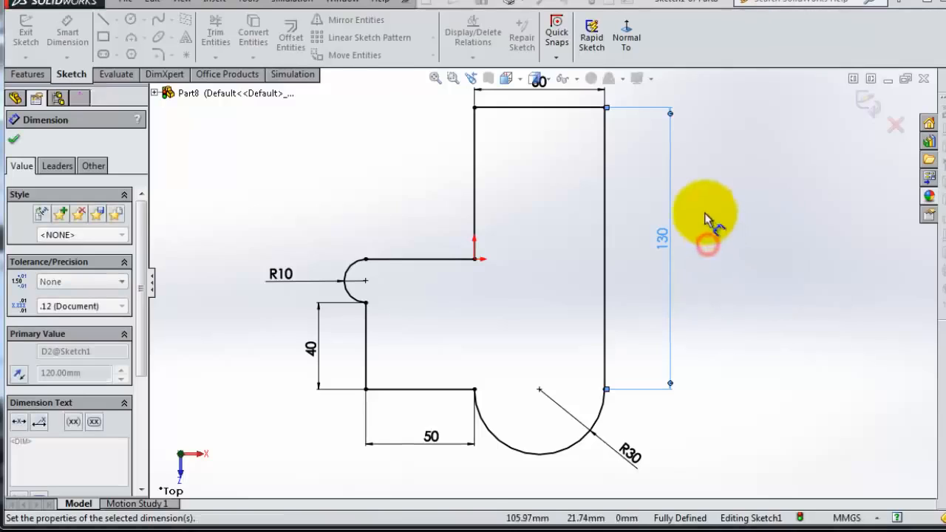
Step: Delete the length dimensions of the long vertical line and of the short vertical line below the small arc
scroll(715, 188, "up", 1)
scroll(715, 188, "down", 1)
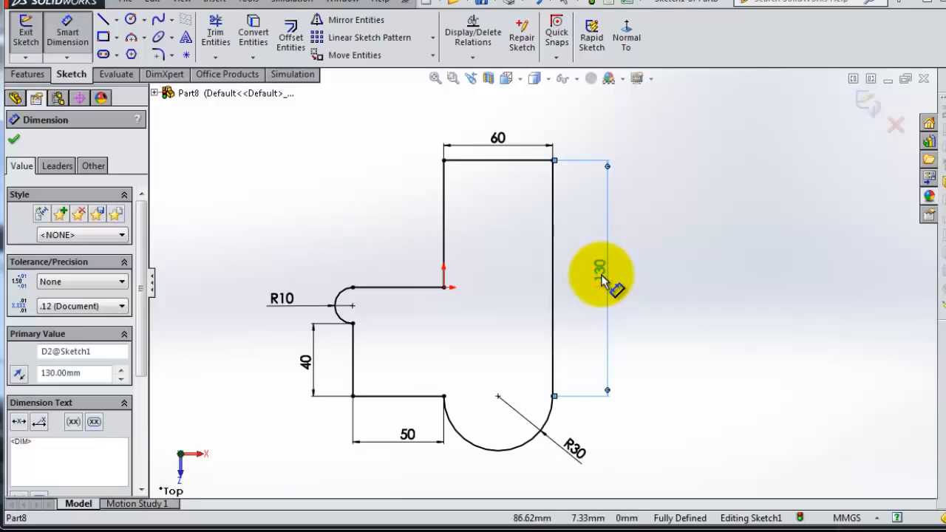
key("Delete")
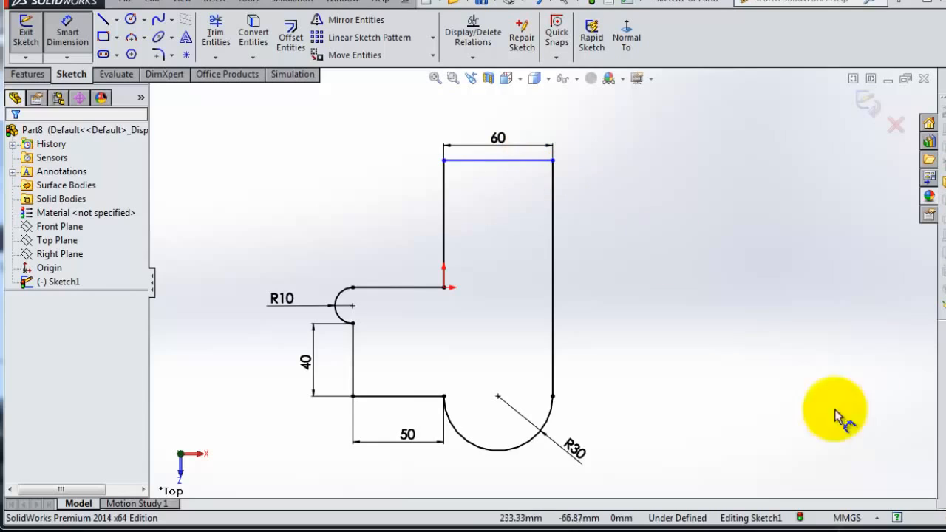
right_click(307, 364)
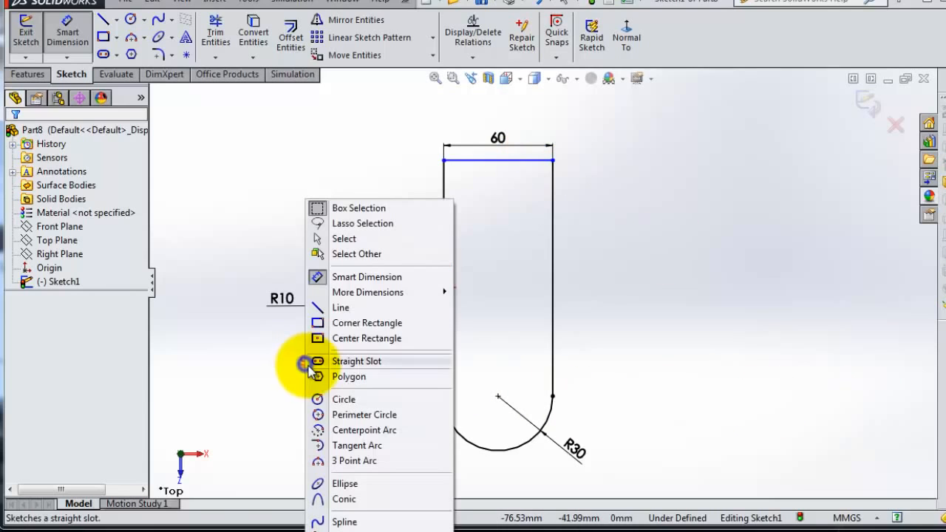
left_click(274, 371)
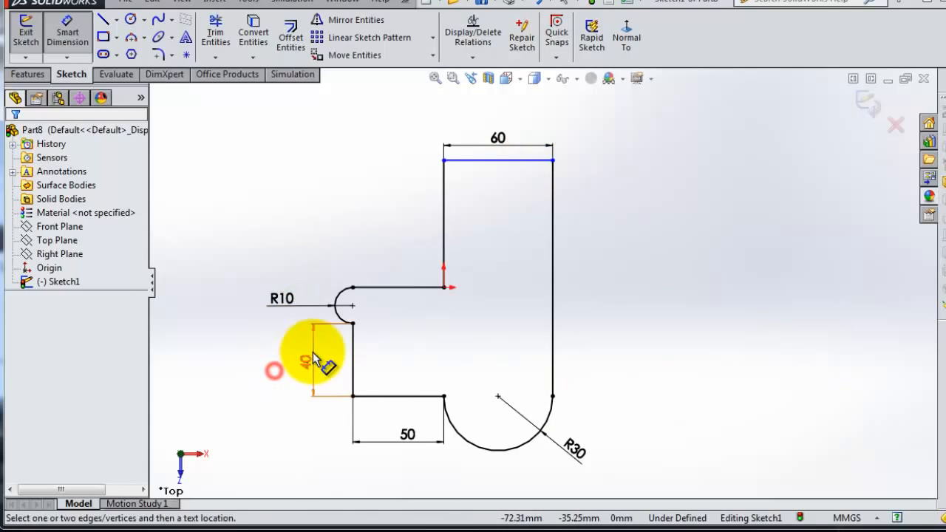
left_click(309, 360)
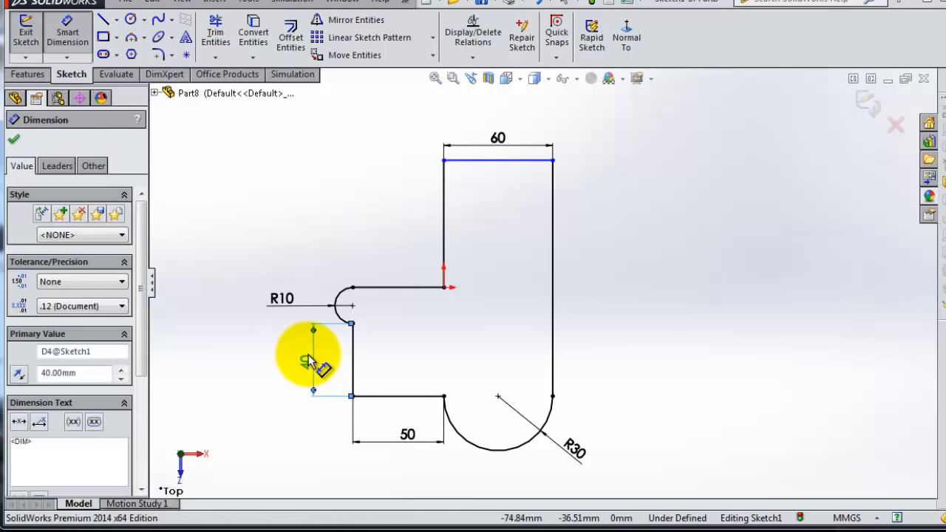
key("Delete")
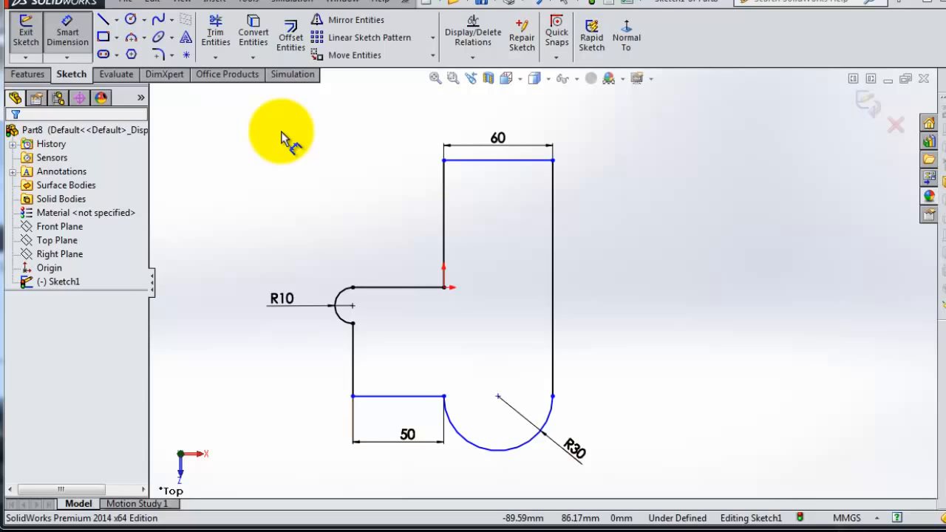
Step: Try Fully Define Sketch on all entities in the sketch, then undo the calculation and cancel the command
left_click(476, 62)
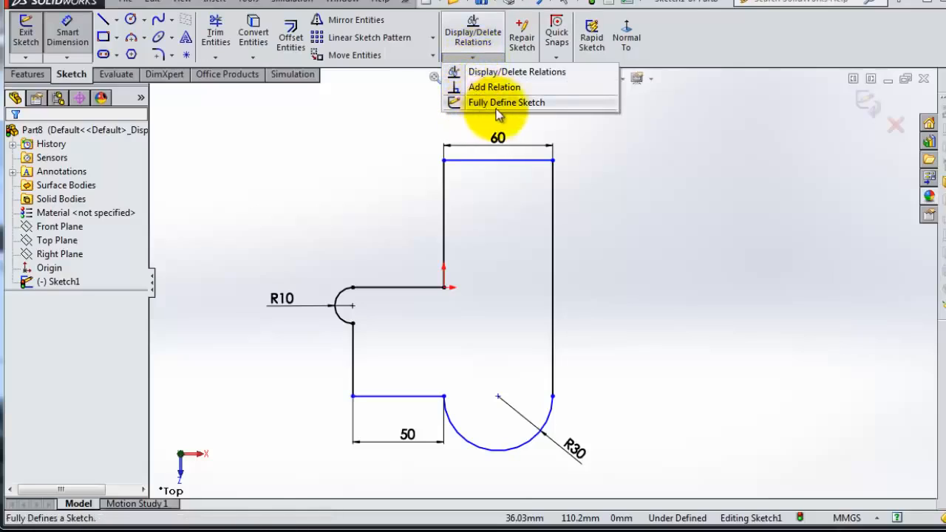
left_click(534, 105)
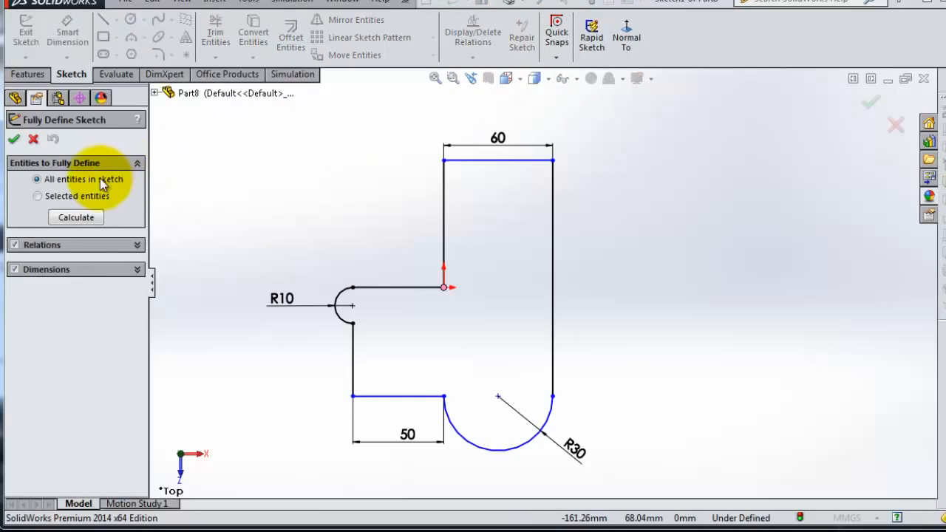
left_click(75, 218)
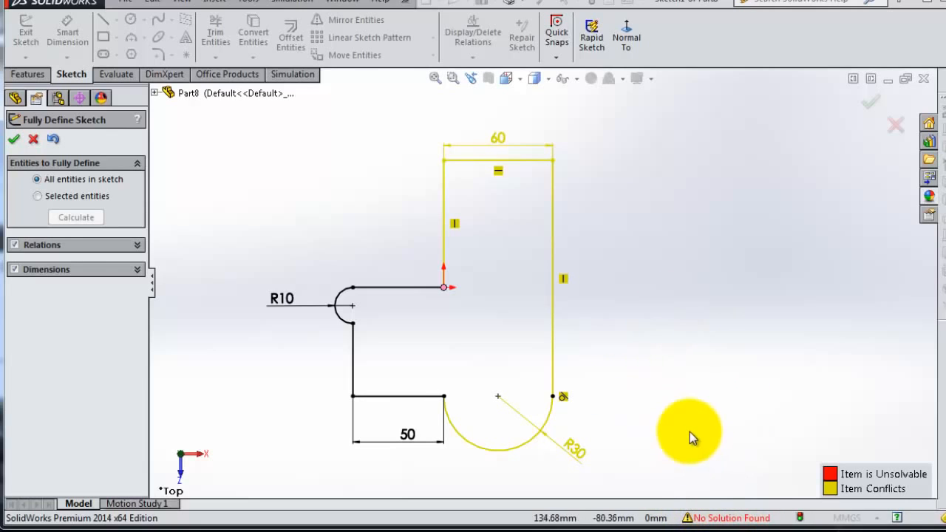
left_click(54, 139)
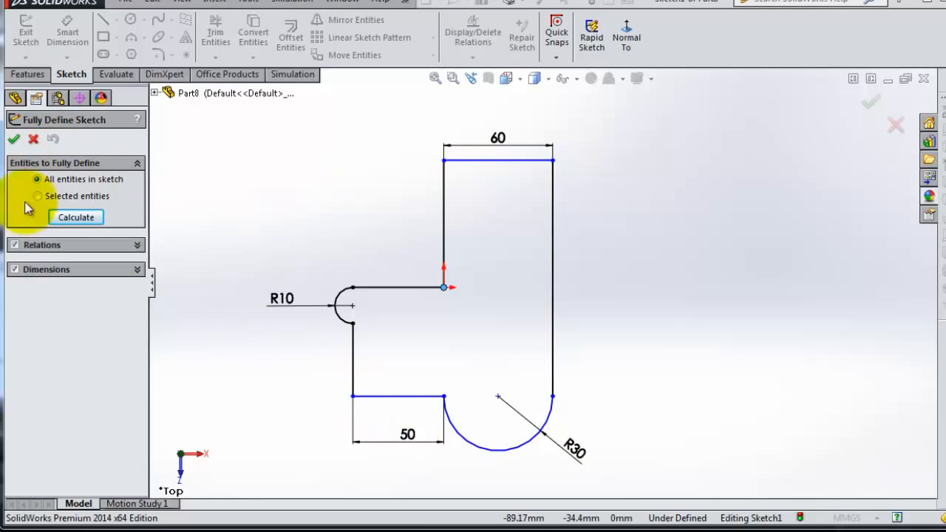
left_click(33, 139)
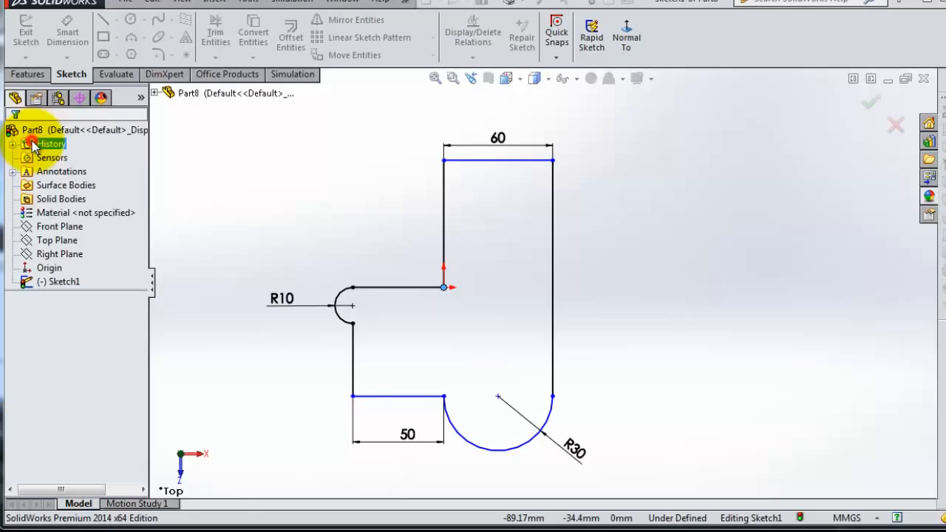
Step: Delete the remaining dimensions: both arc radii, the lower horizontal line's length and the upper horizontal line's width
left_click(286, 303)
key("Delete")
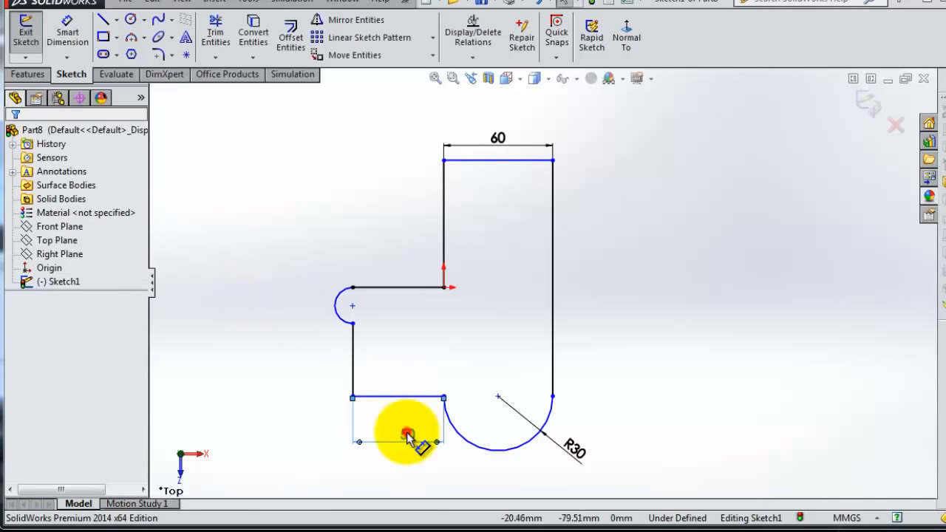
left_click(408, 436)
key("Delete")
left_click(580, 450)
key("Delete")
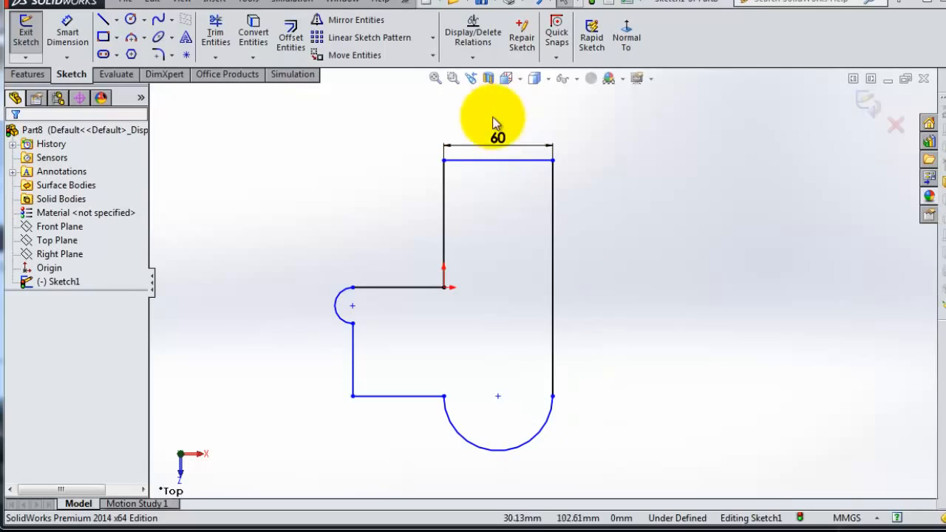
left_click(495, 126)
key("Delete")
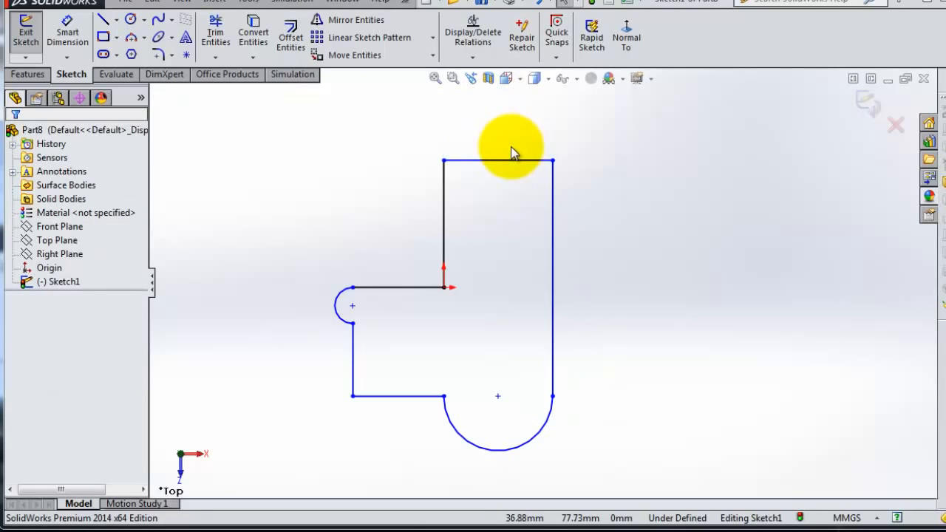
Step: Apply Fully Define Sketch to all entities in the sketch, calculating relations and dimensions automatically, and accept the result
left_click(474, 59)
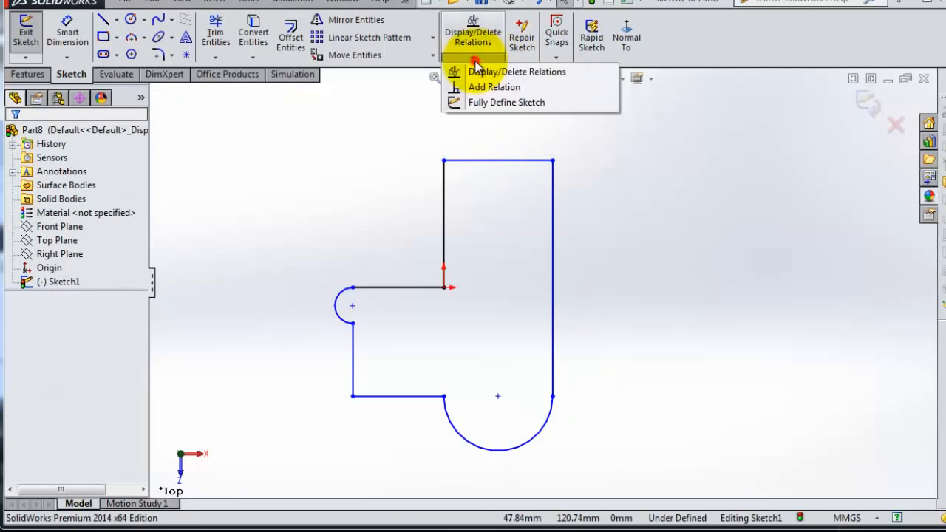
left_click(492, 102)
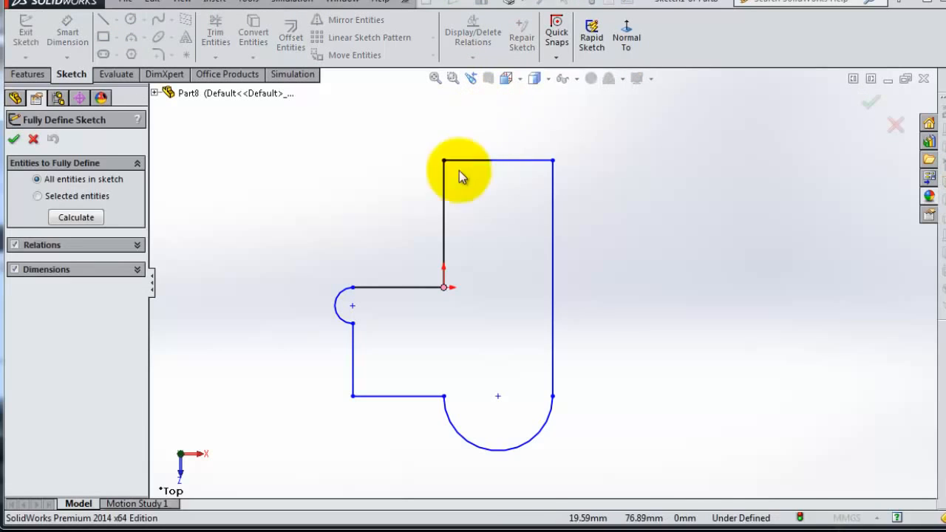
left_click(76, 217)
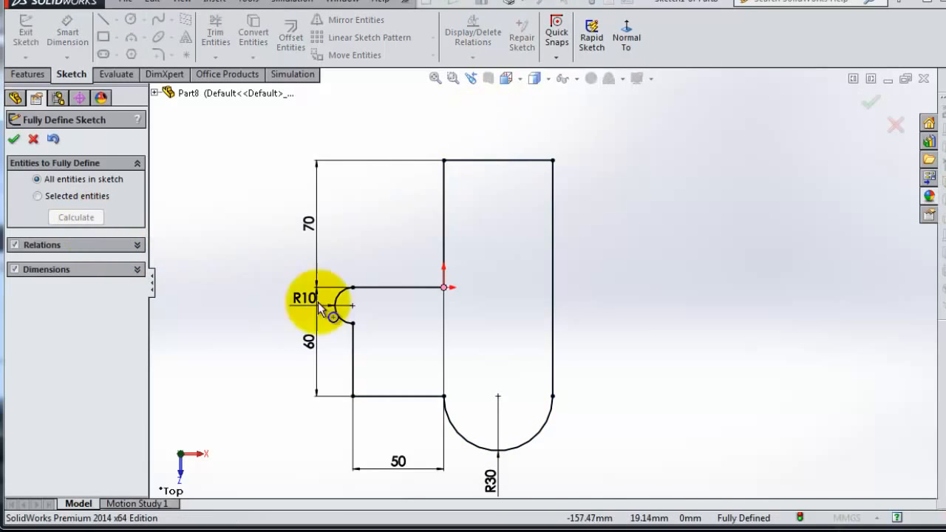
middle_click_drag(606, 362, 605, 337)
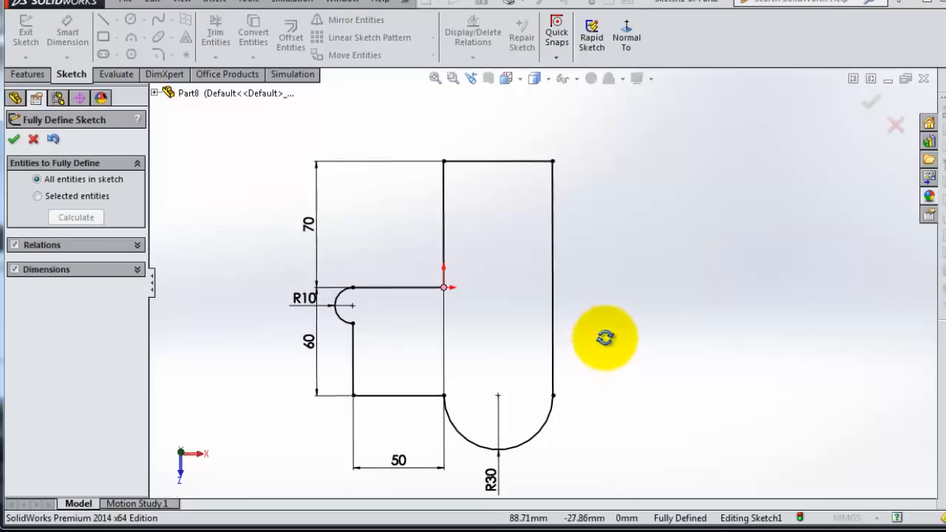
scroll(605, 339, "up", 1)
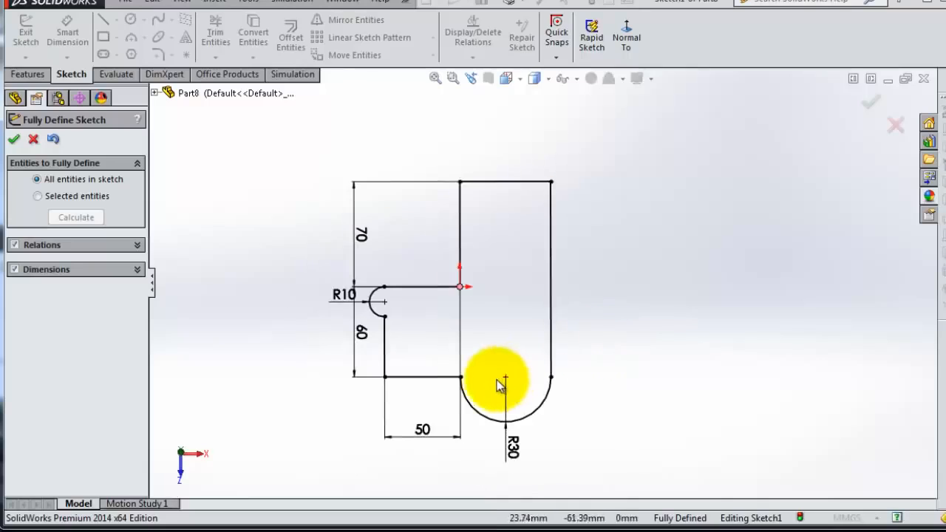
scroll(499, 385, "down", 1)
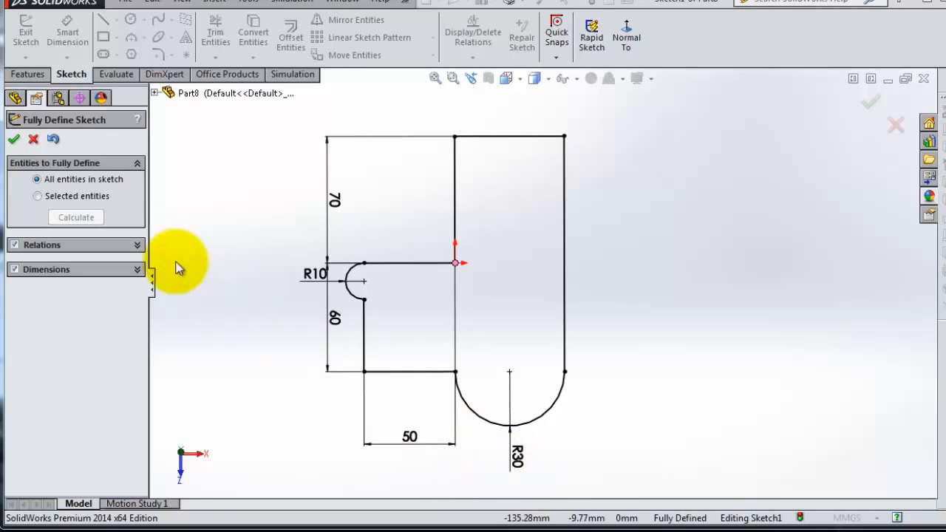
left_click(13, 141)
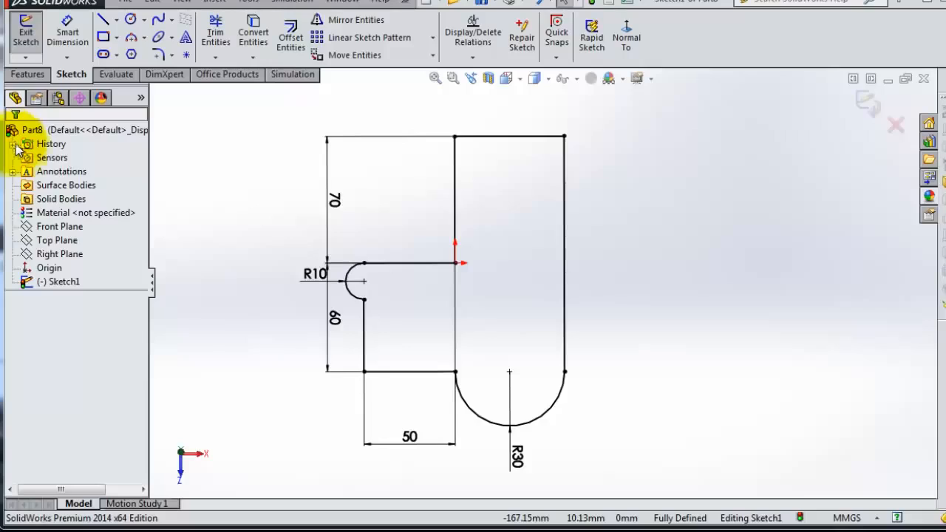